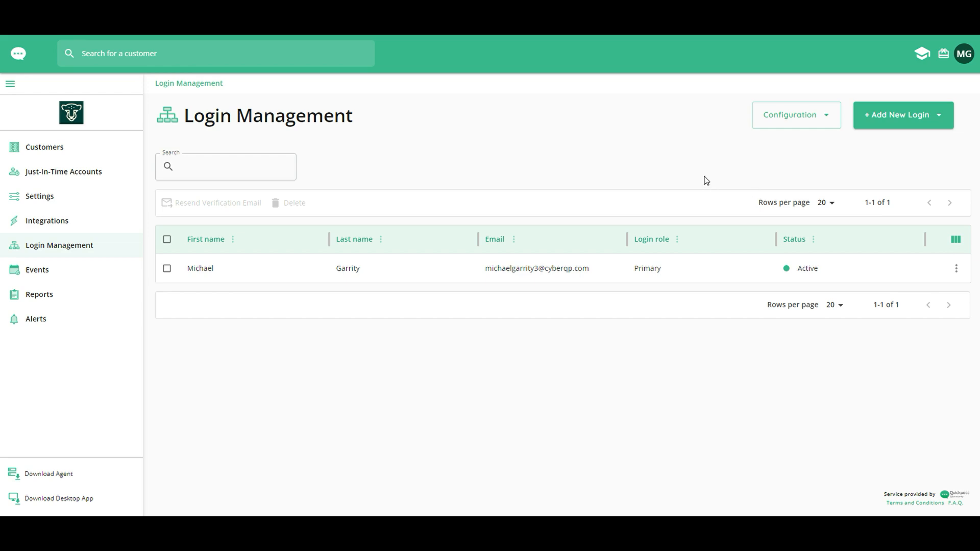
Start a single new login and enter the person's first name, last name and work e-mail.
left_click(909, 120)
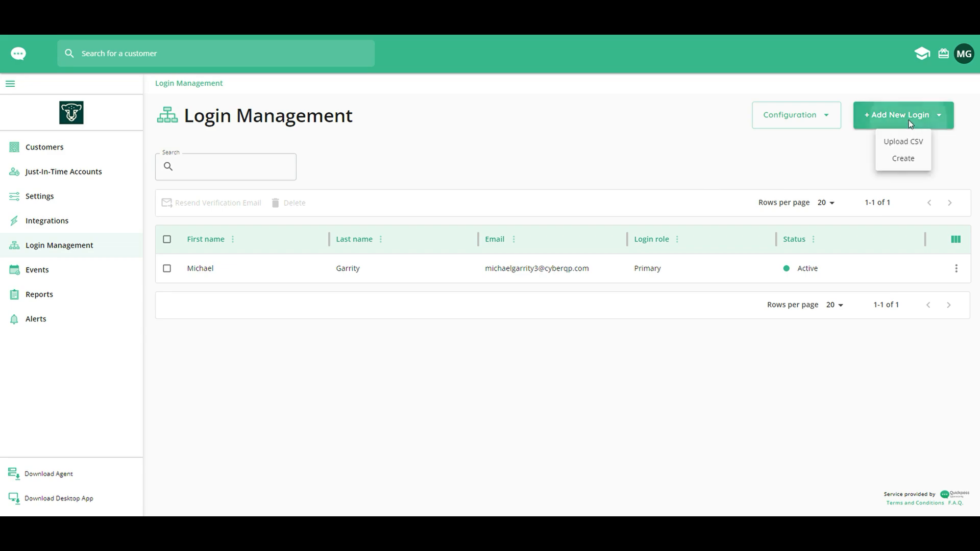
left_click(903, 159)
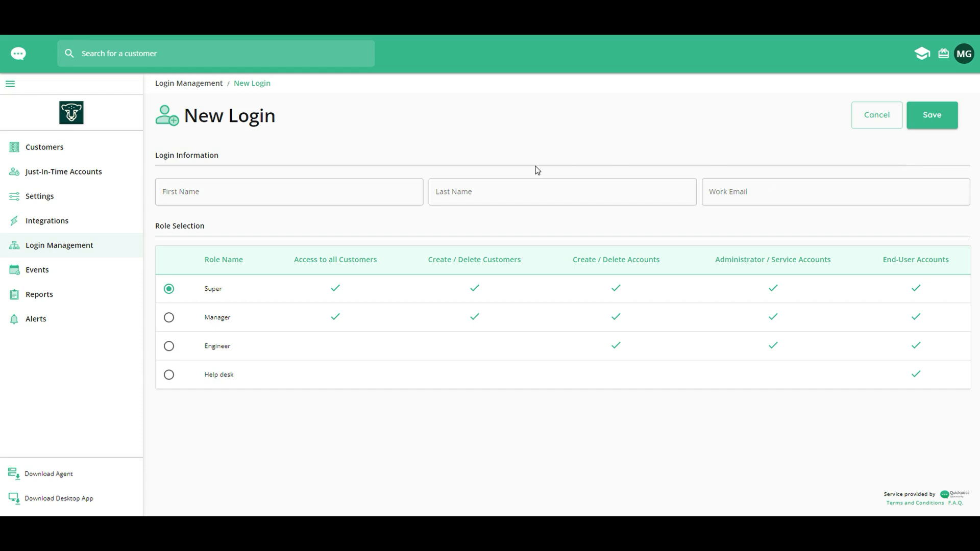
left_click(312, 191)
left_click(313, 191)
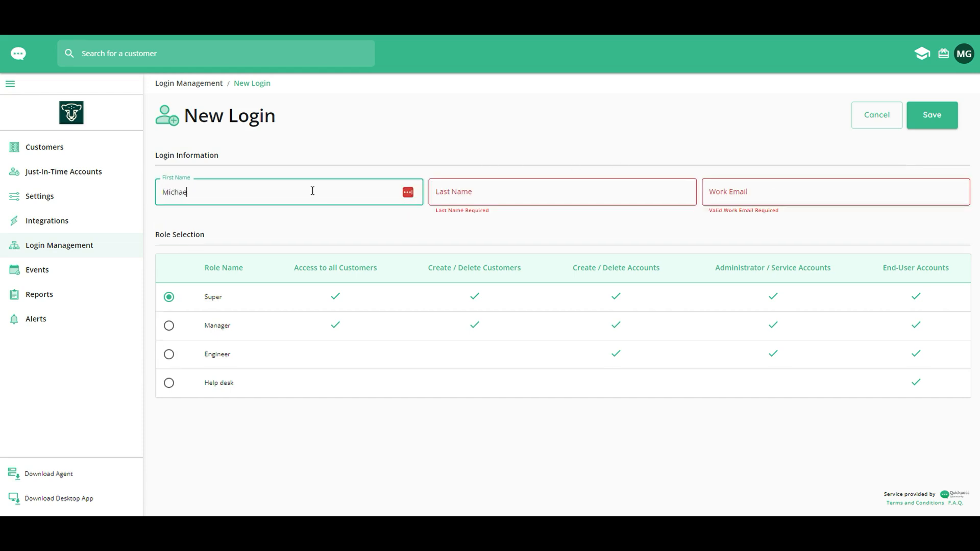
key("Tab")
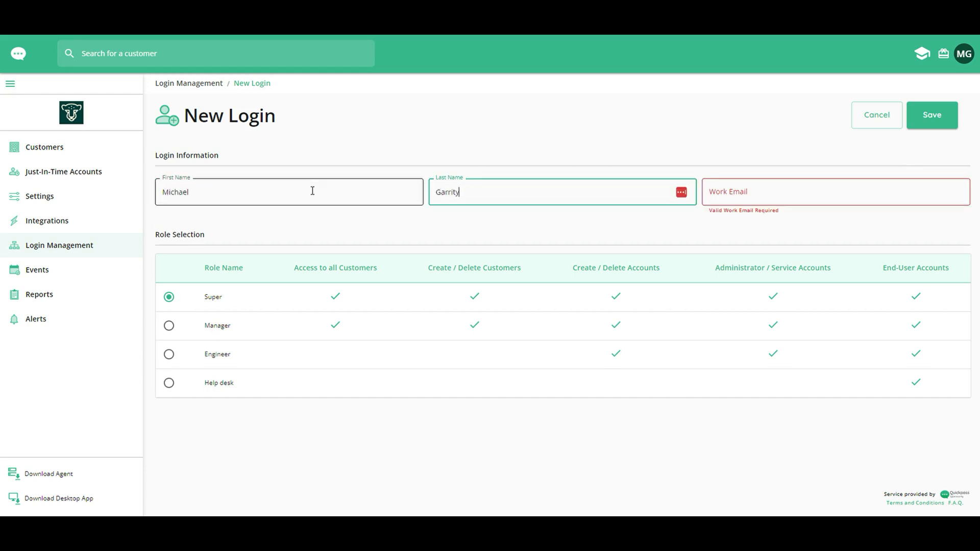
key("Tab")
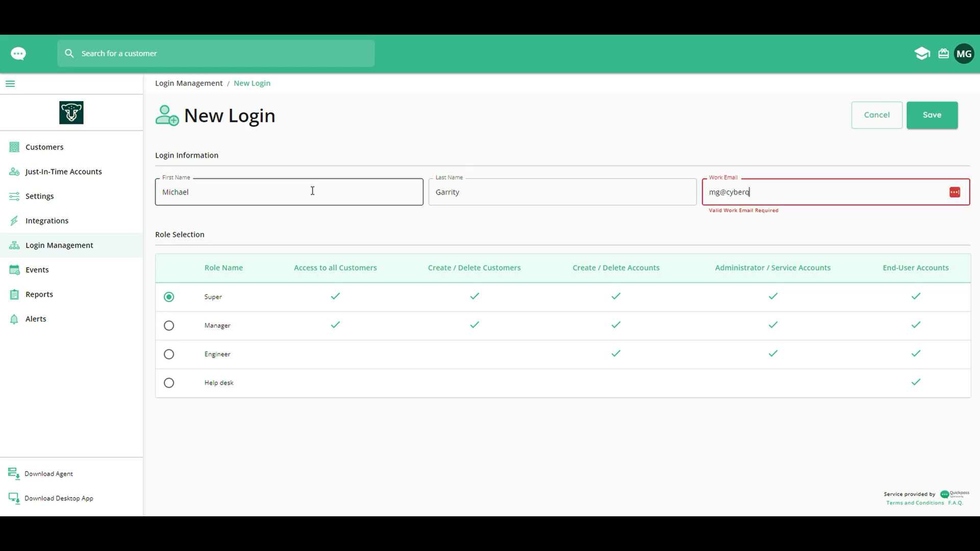
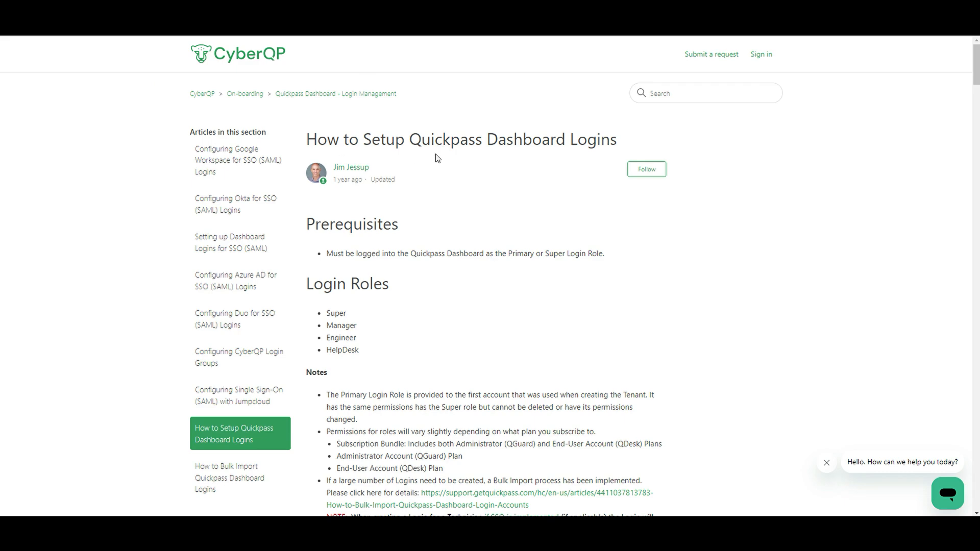
scroll(482, 230, "down", 3)
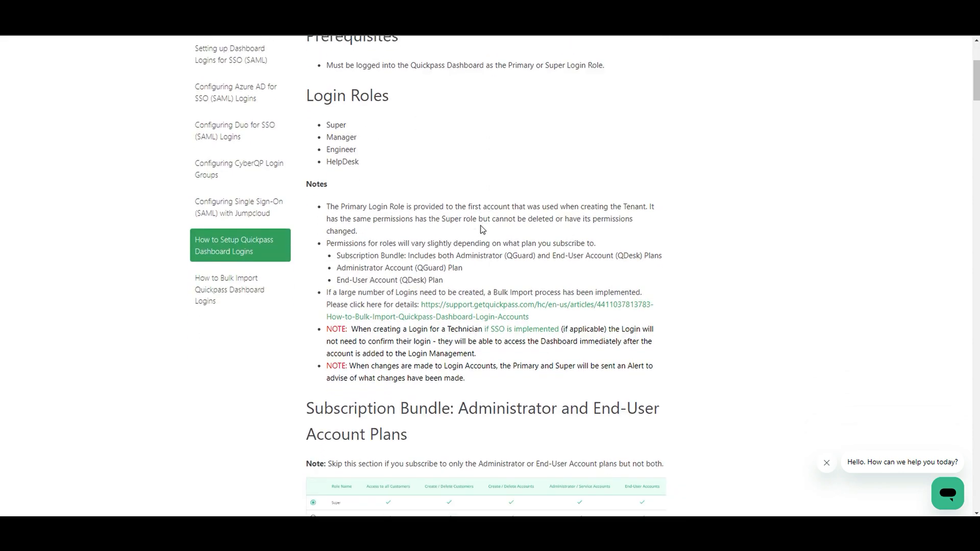
scroll(482, 229, "down", 5)
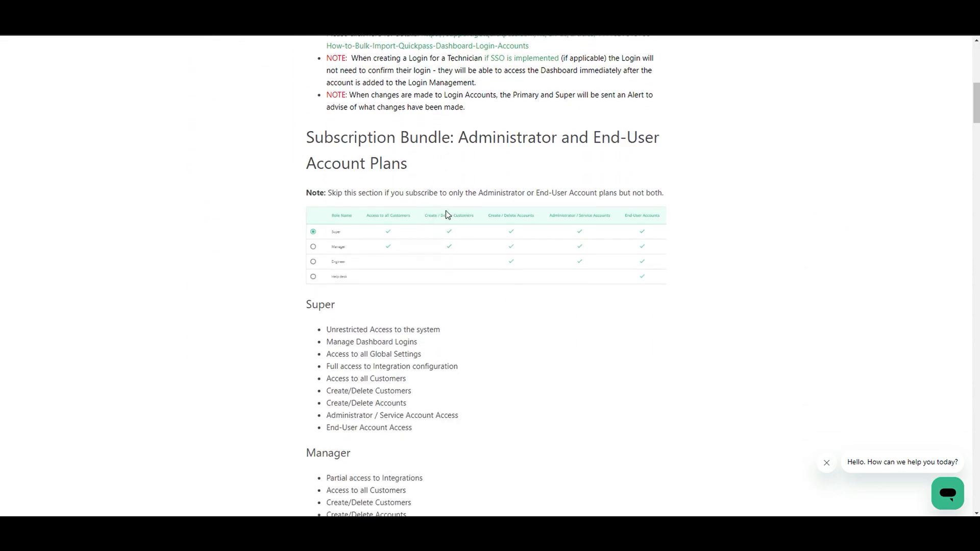
scroll(447, 214, "down", 5)
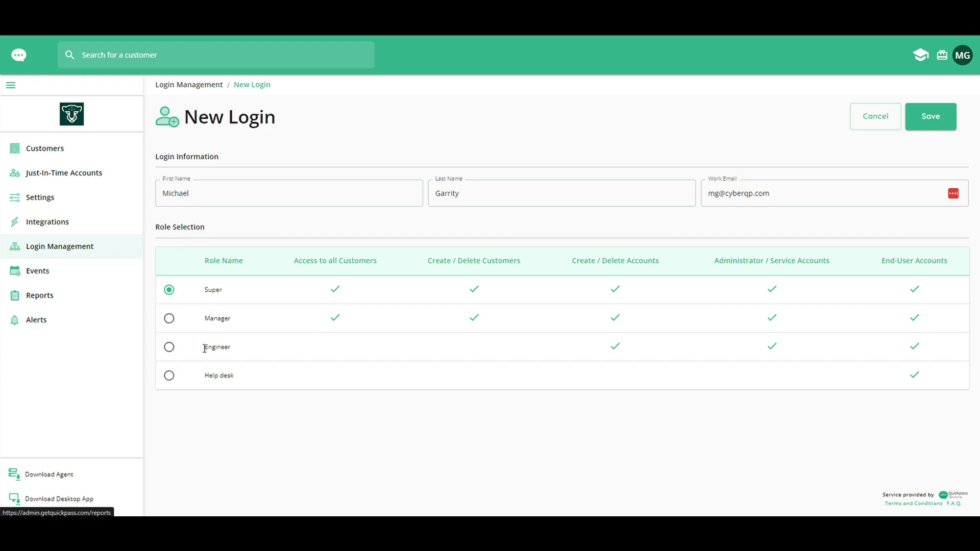
Try the Engineer role and toggle customer access for DEF Manufacturing and XYZ Law Firm.
left_click(170, 349)
scroll(228, 345, "down", 2)
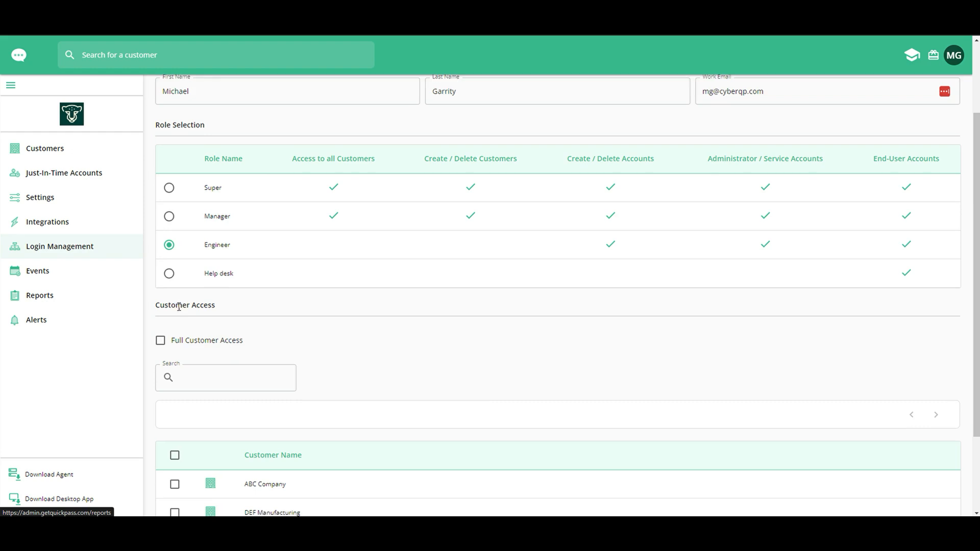
scroll(178, 306, "down", 1)
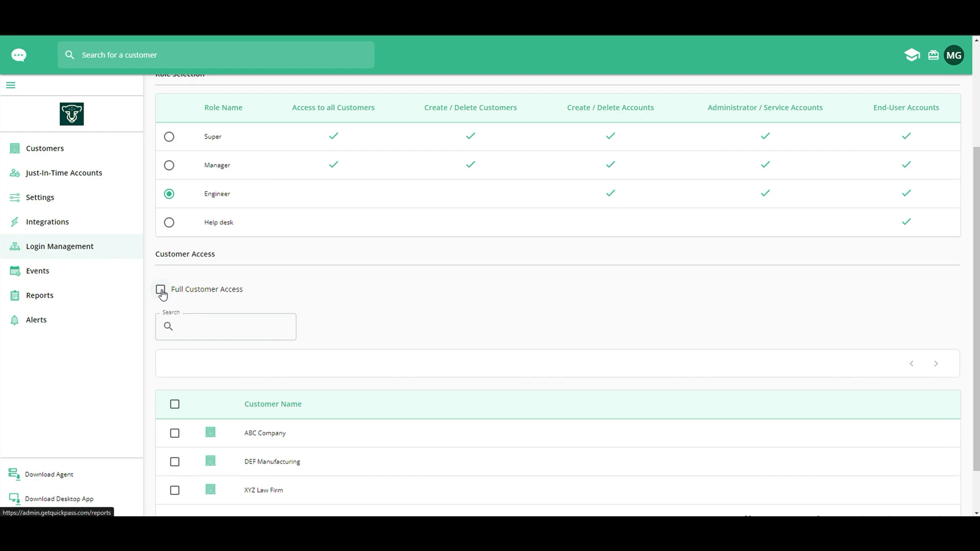
scroll(161, 295, "down", 1)
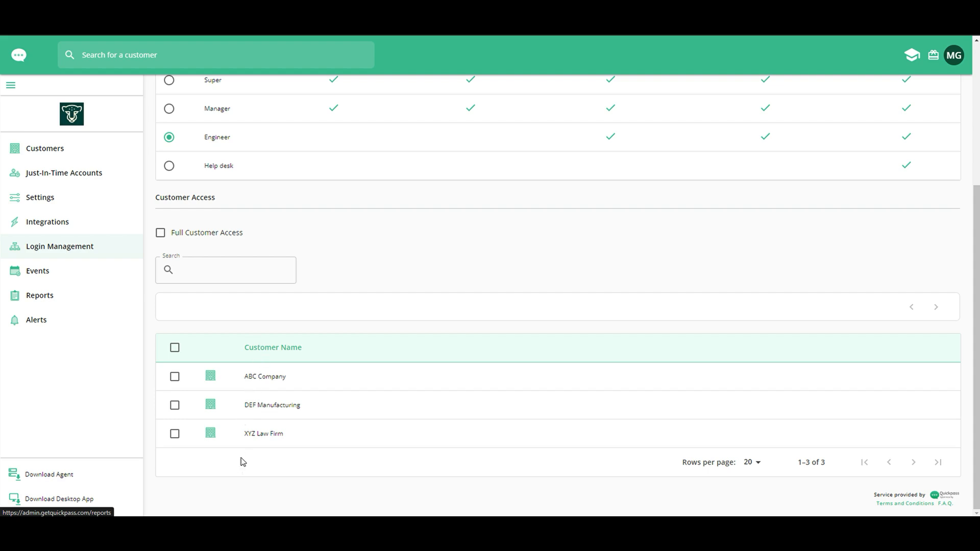
left_click(174, 433)
left_click(174, 405)
left_click(175, 435)
Switch the new login's role to Manager and save it.
scroll(360, 312, "up", 3)
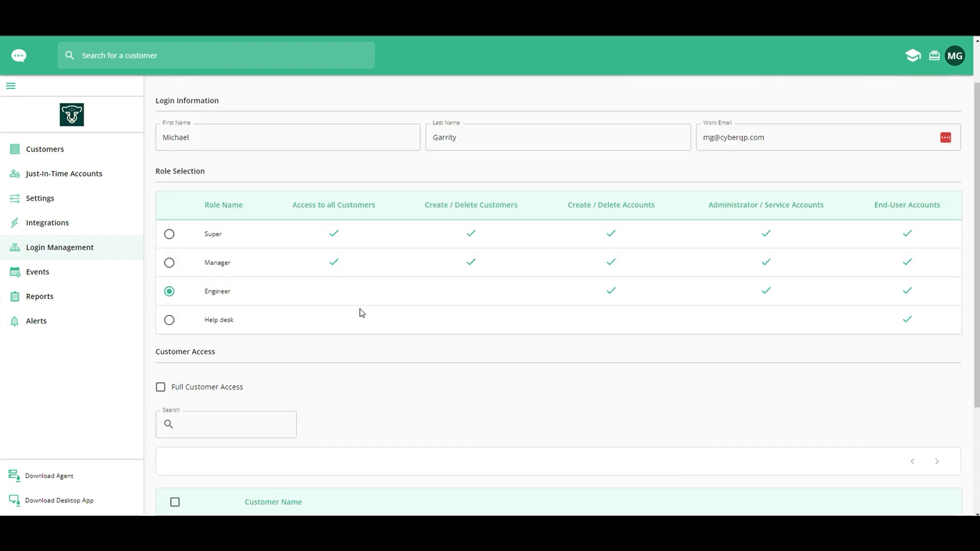
left_click(169, 263)
scroll(170, 264, "up", 1)
left_click(932, 117)
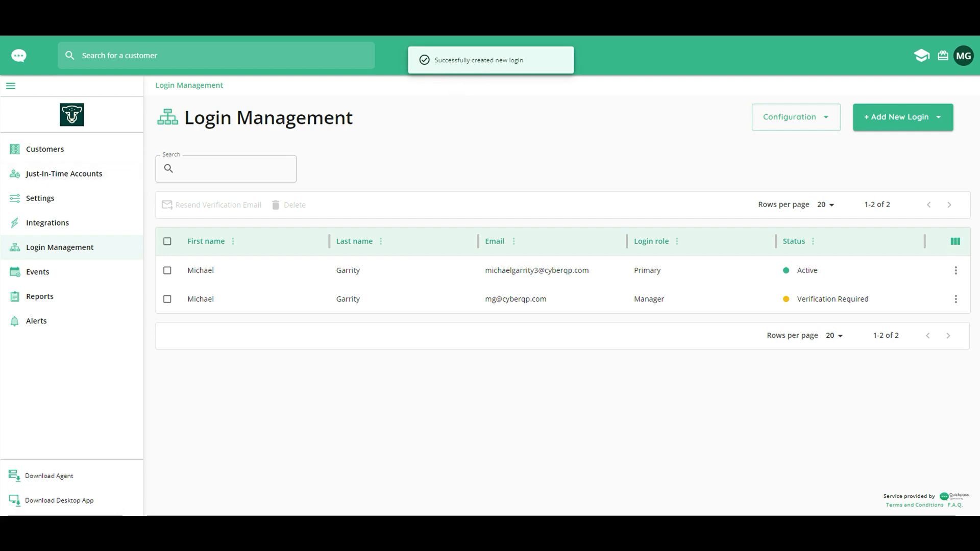
left_click_drag(0, 133, 487, 72)
scroll(505, 283, "down", 2)
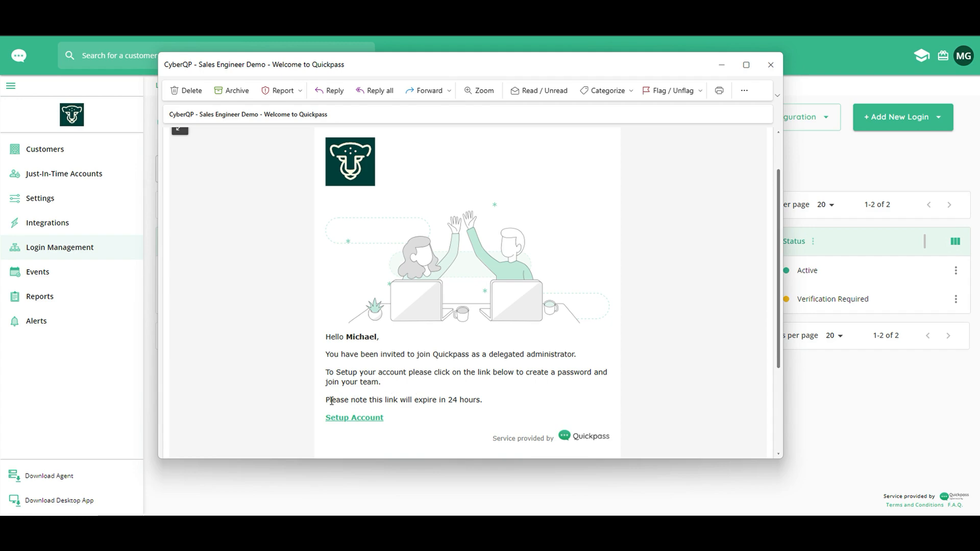
left_click_drag(327, 404, 563, 397)
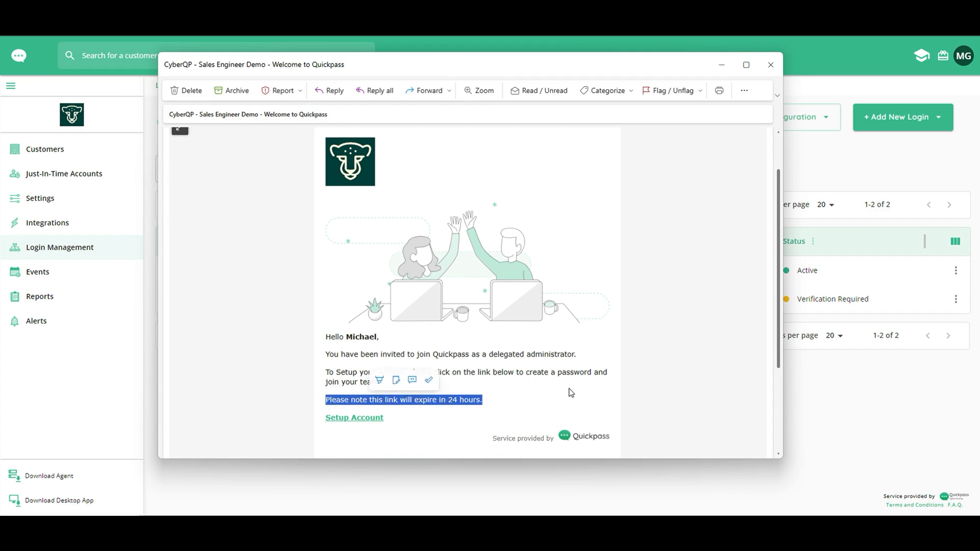
left_click(809, 397)
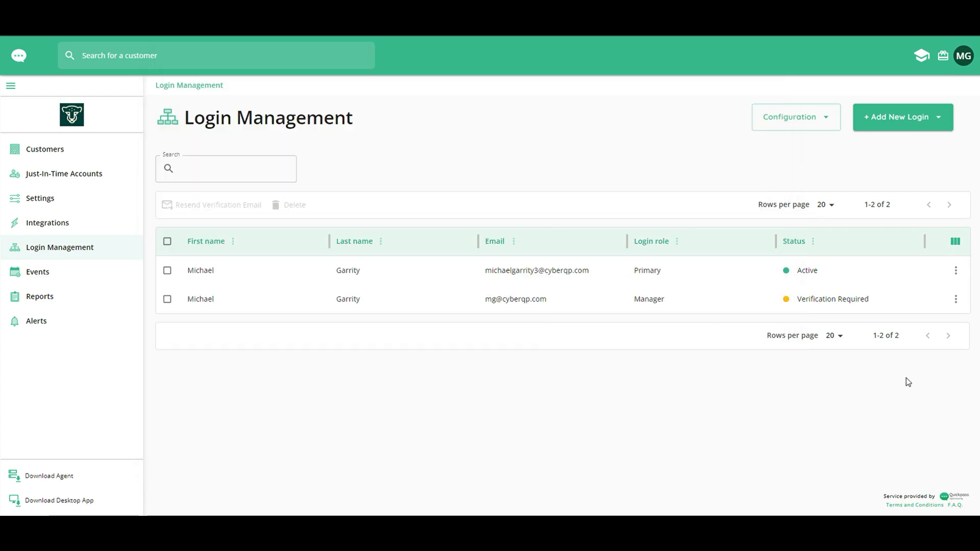
Resend the Manager login's verification e-mail, then start a CSV upload of logins.
left_click(956, 299)
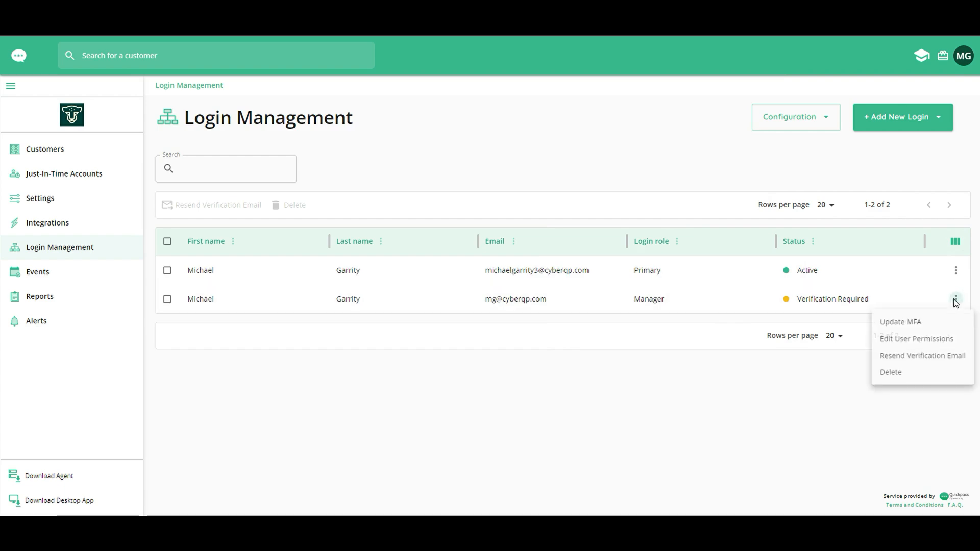
left_click(917, 359)
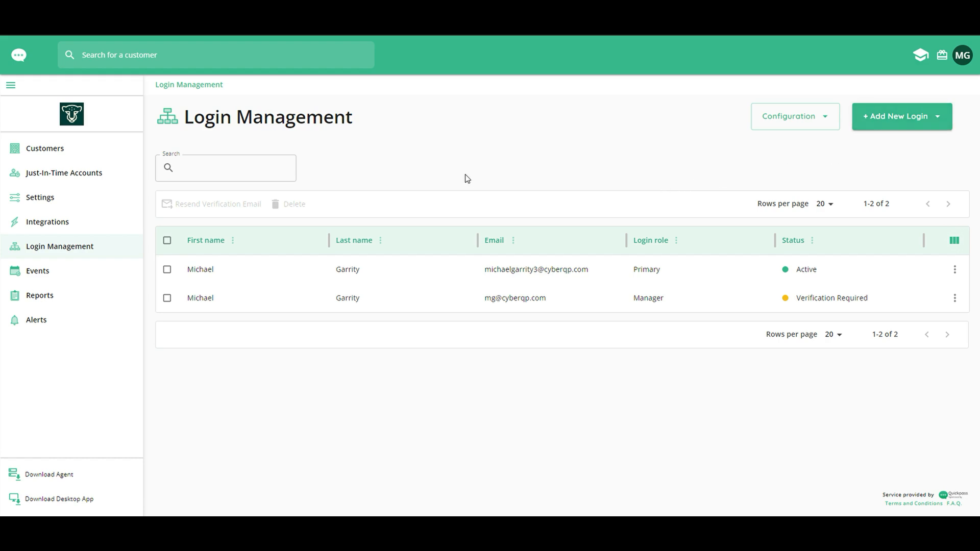
left_click(909, 109)
left_click(897, 146)
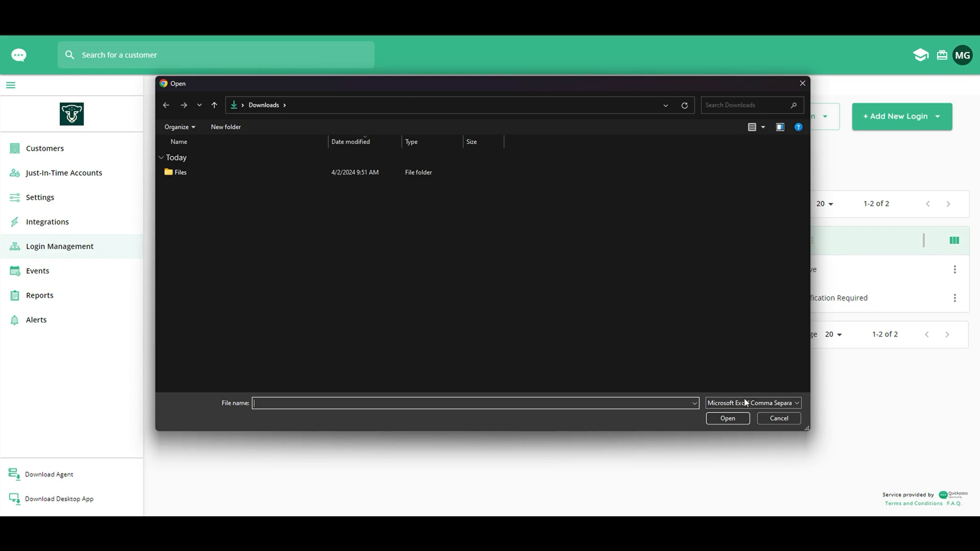
Cancel the file picker without choosing a CSV file.
left_click(779, 419)
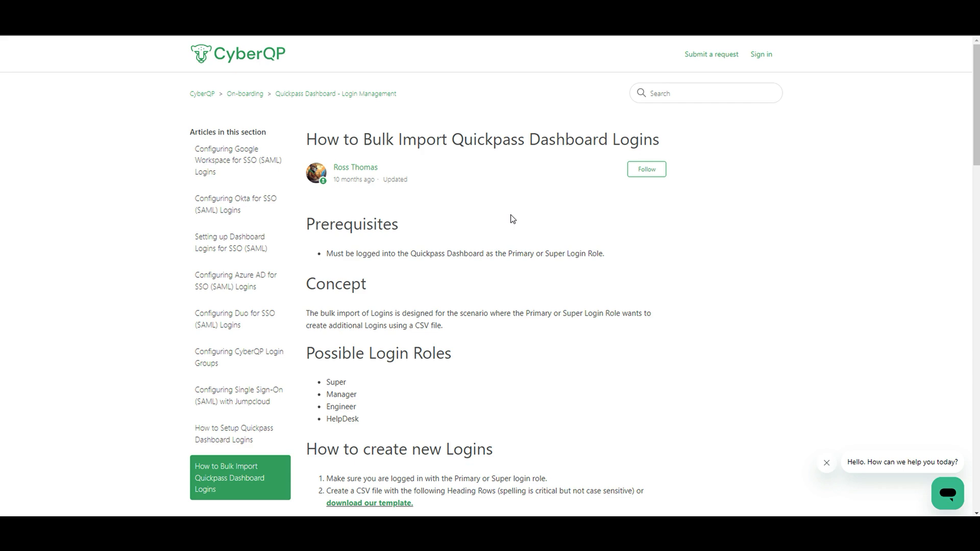
Scroll the bulk-import help article down to its CSV template example.
scroll(336, 310, "down", 5)
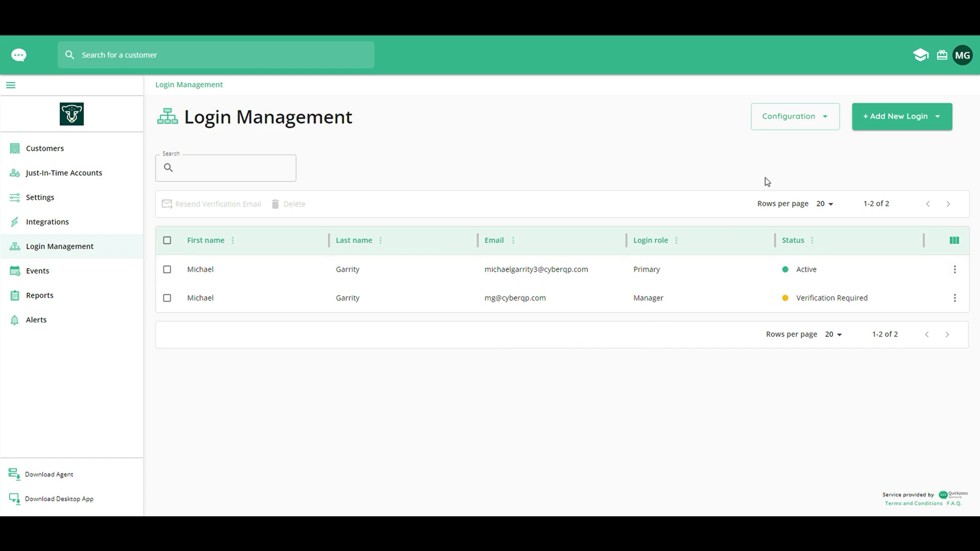
In Group Management, create the 'Level 1 Technicians' group containing the Manager login.
left_click(814, 120)
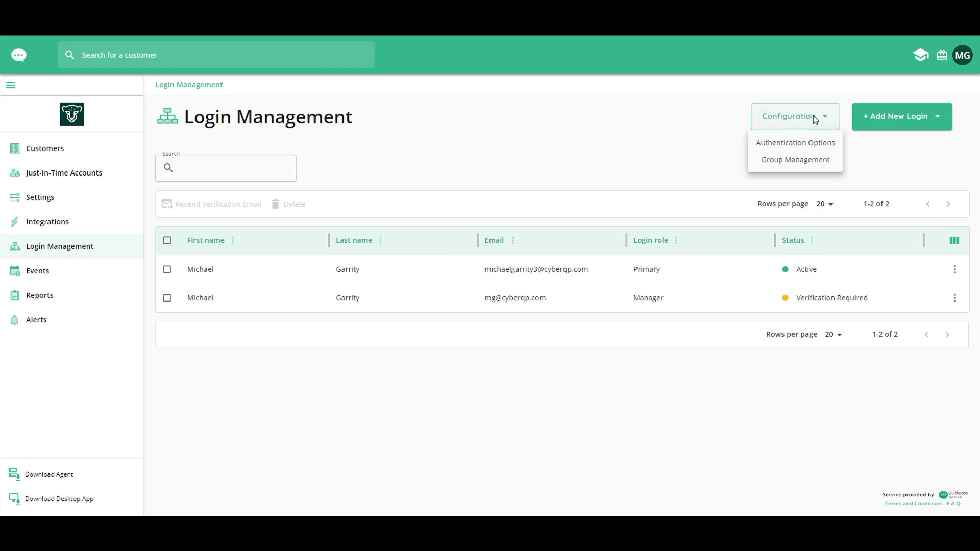
left_click(792, 159)
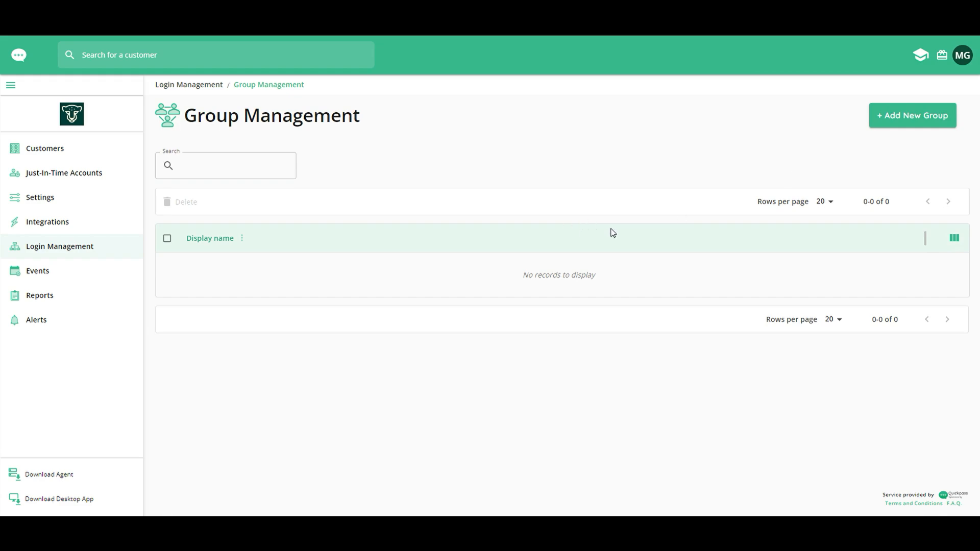
left_click(913, 122)
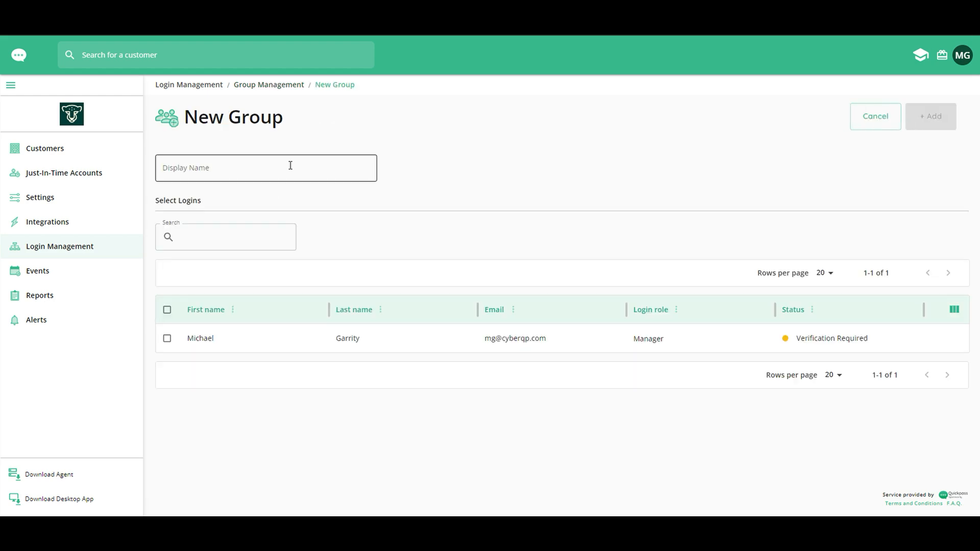
left_click(291, 165)
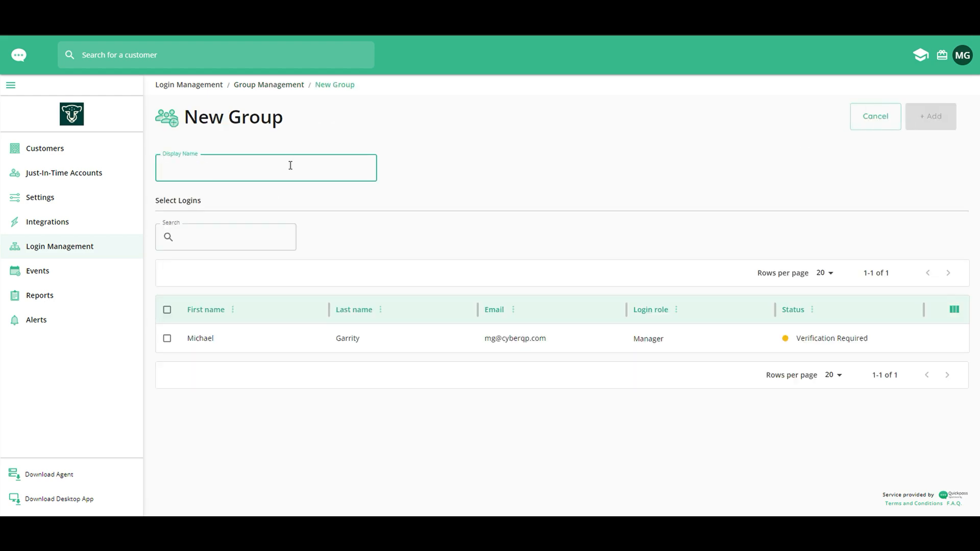
type("Level 1 Technicians")
left_click(243, 286)
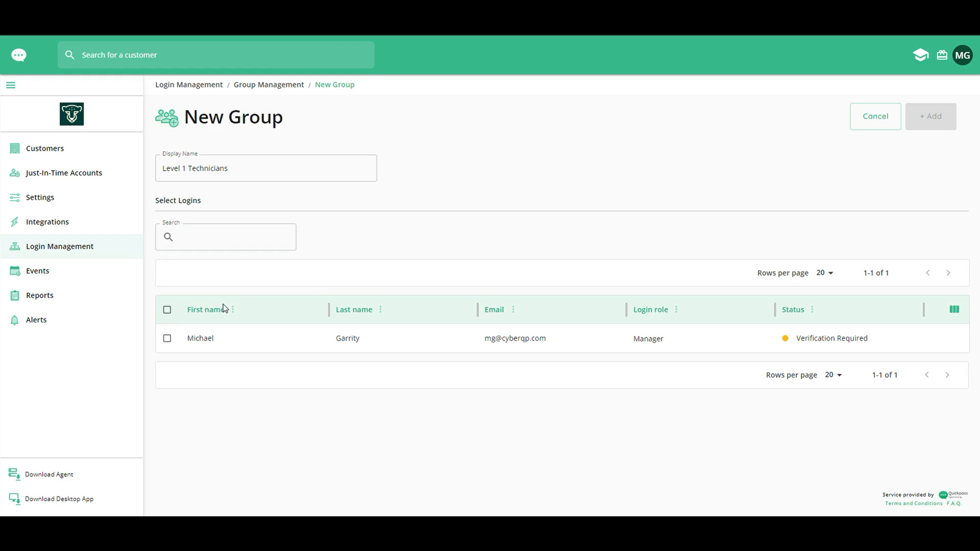
left_click(167, 340)
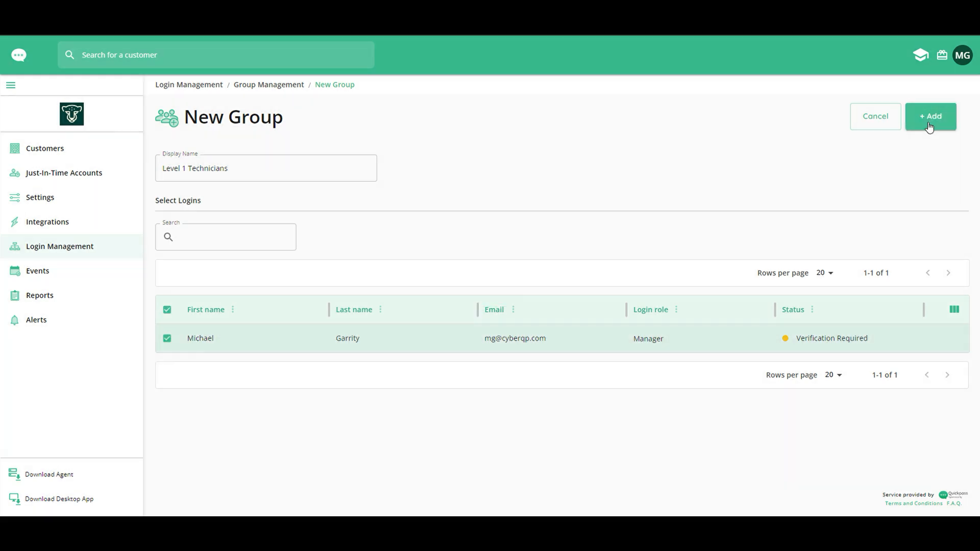
left_click(929, 125)
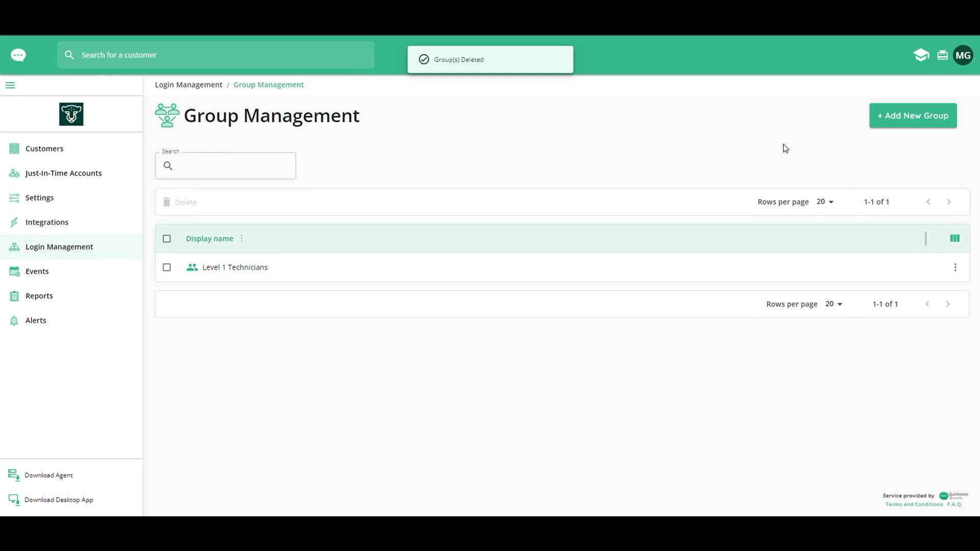
Create a second group, 'Team Leads', also containing the Manager login.
left_click(915, 124)
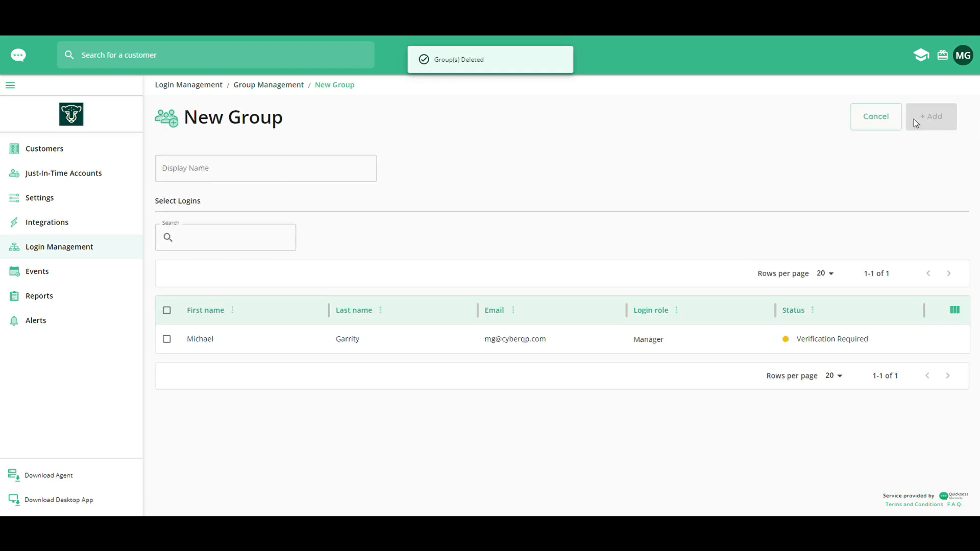
left_click(212, 169)
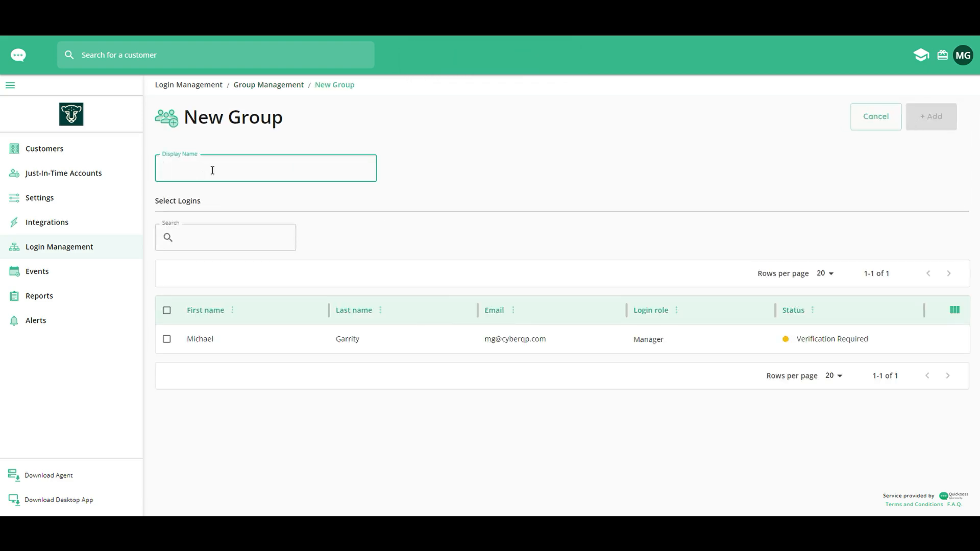
type("Team Leads")
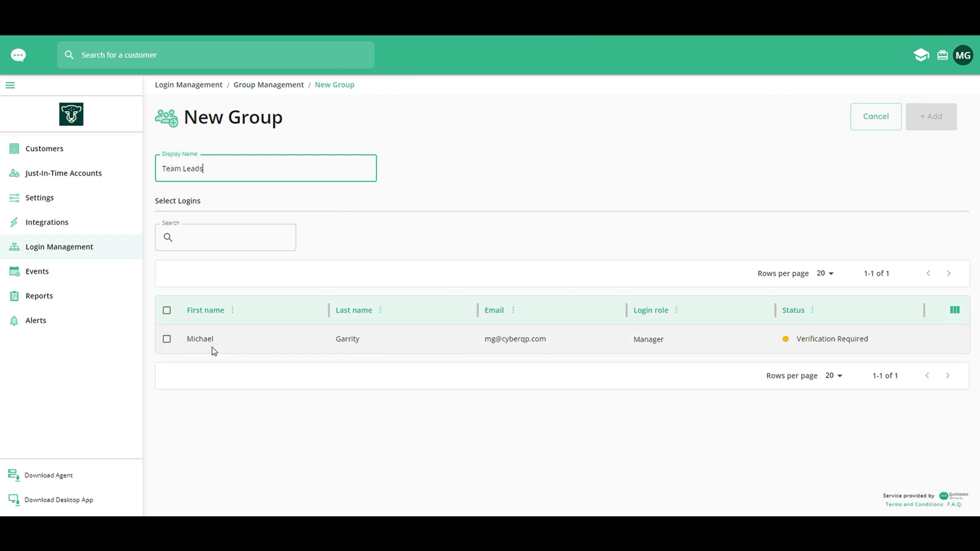
left_click(167, 343)
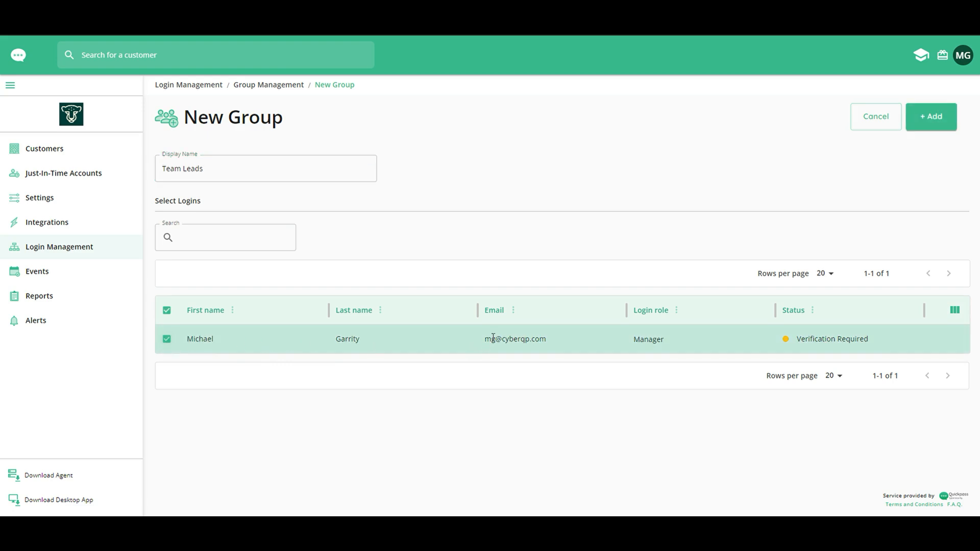
left_click(944, 121)
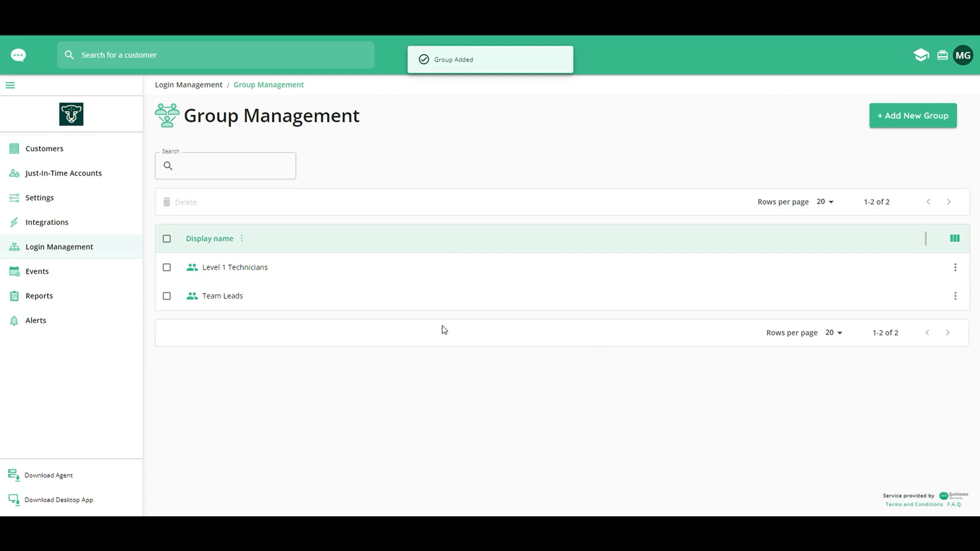
Return to Login Management and open the Authentication Options settings page.
left_click(189, 85)
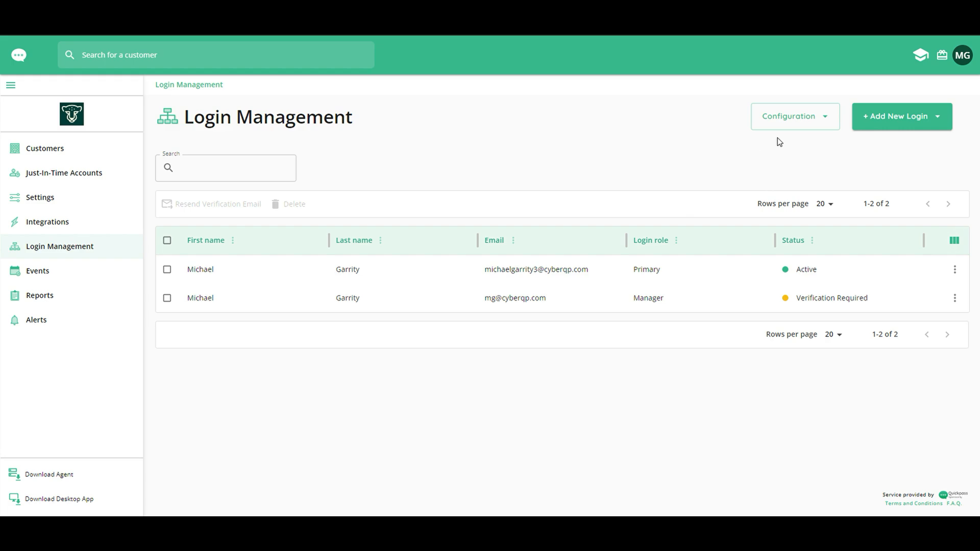
left_click(816, 118)
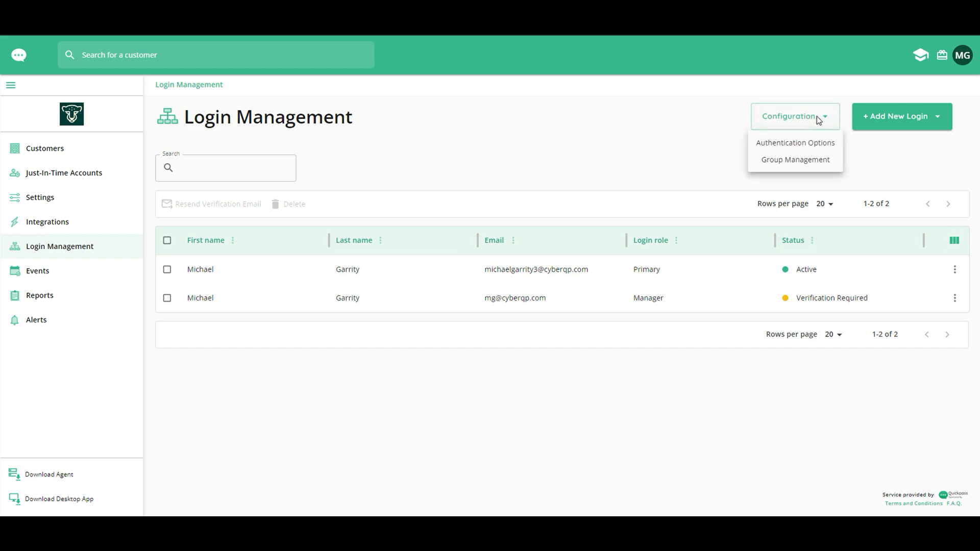
left_click(801, 144)
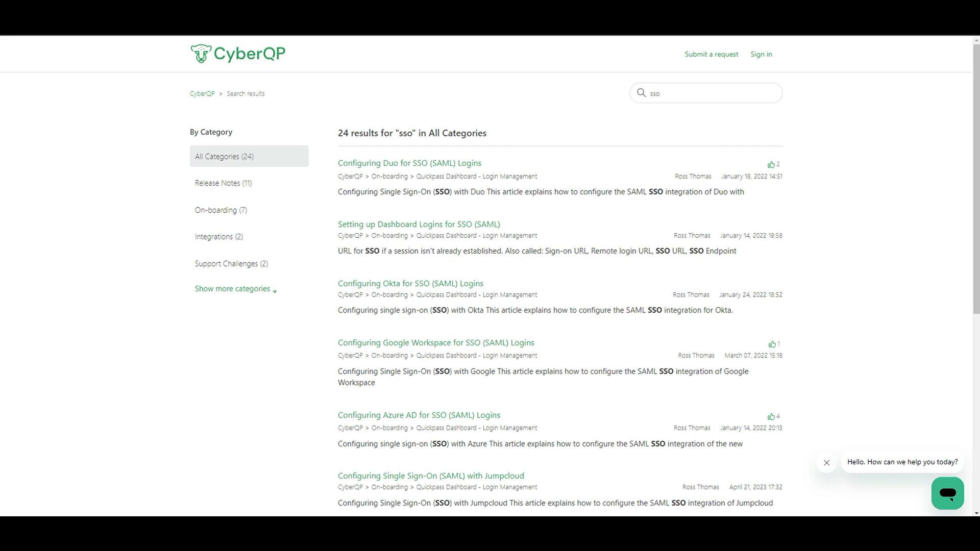
Select the 'sso' search text and scroll through the help center results.
double_click(686, 96)
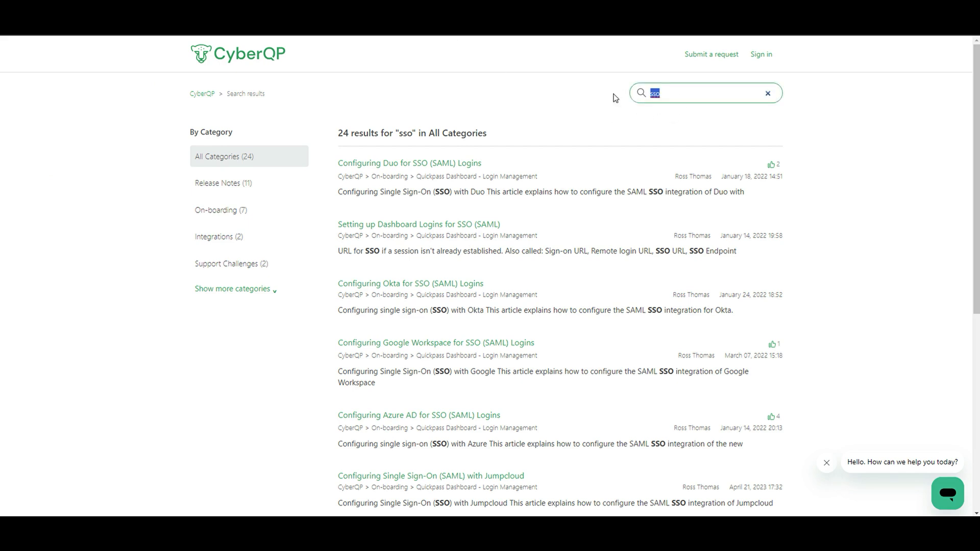
left_click(520, 92)
scroll(354, 163, "down", 1)
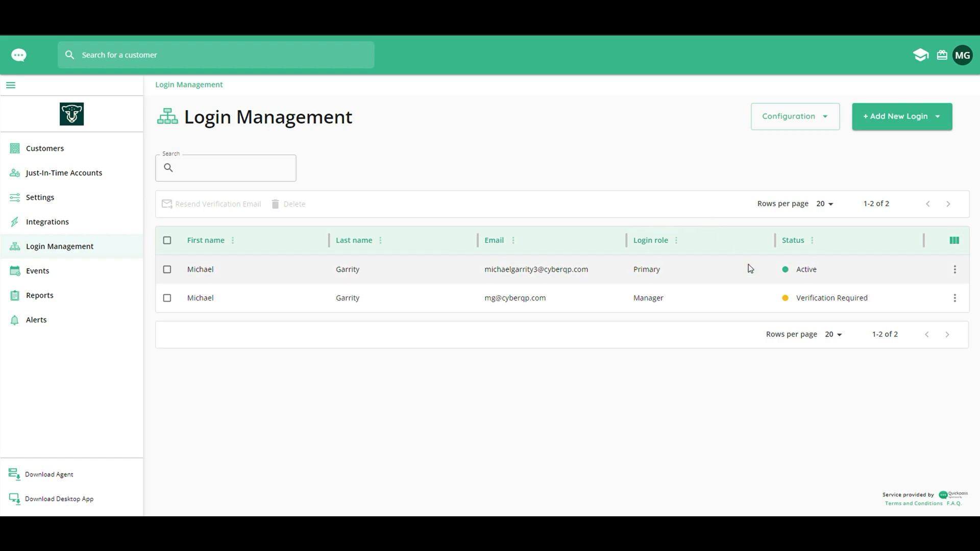
Open Edit User Permissions for the pending Manager login.
left_click(955, 301)
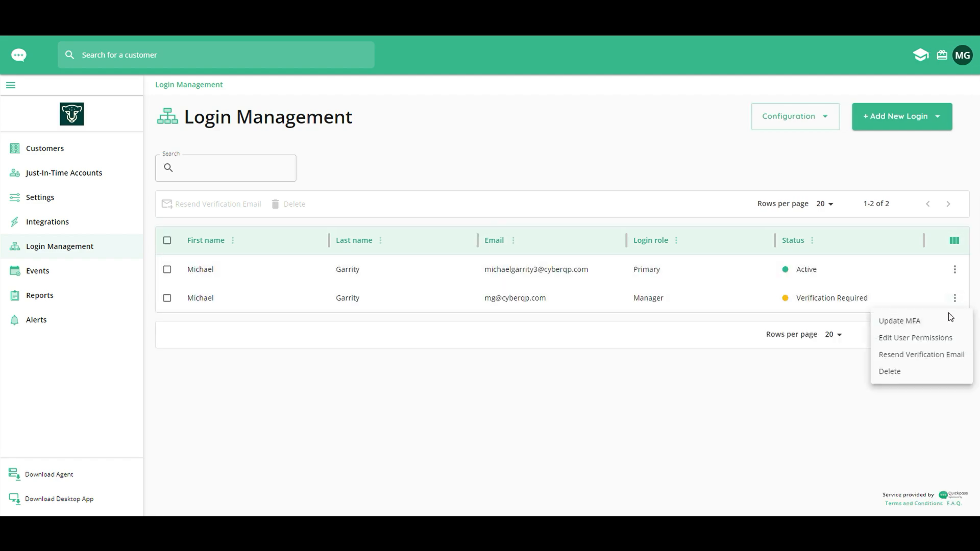
left_click(892, 340)
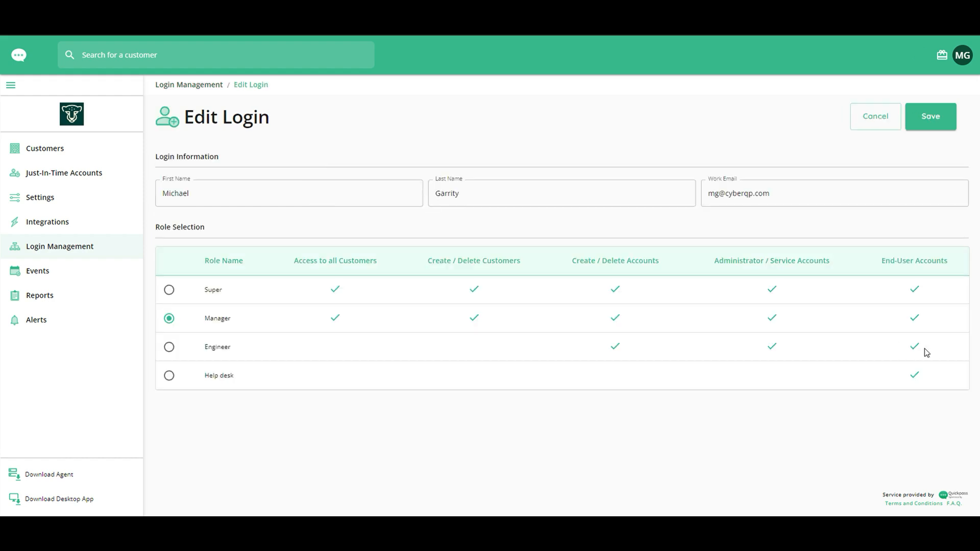